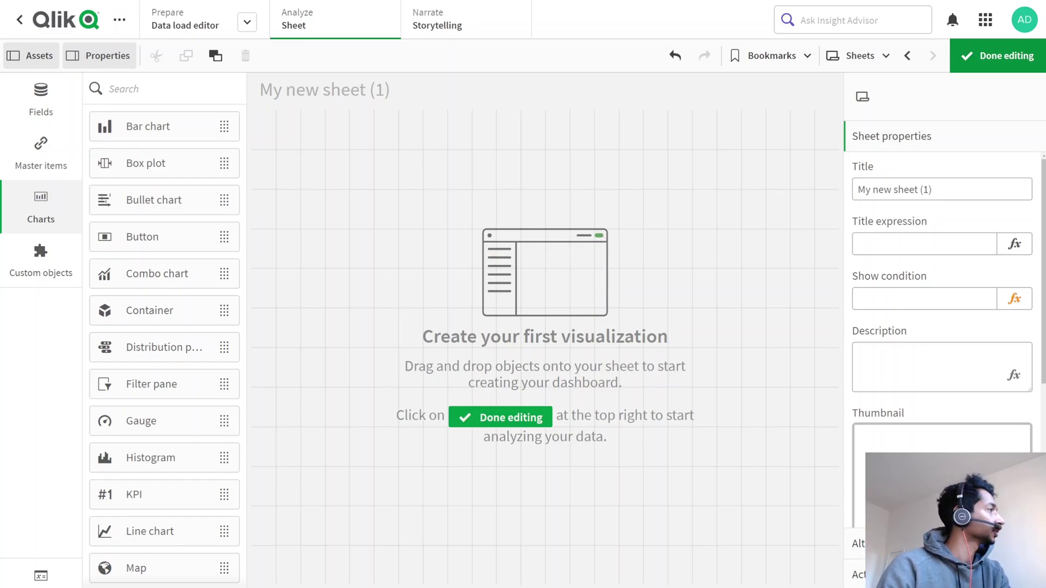
Add a table with Country as its dimension and a Sum(SalesAmount) measure column.
{"action": "scroll", "coordinate": [164, 343], "scroll_direction": "down", "scroll_amount": 5}
{"action": "left_click_drag", "start_coordinate": [139, 450], "coordinate": [545, 347]}
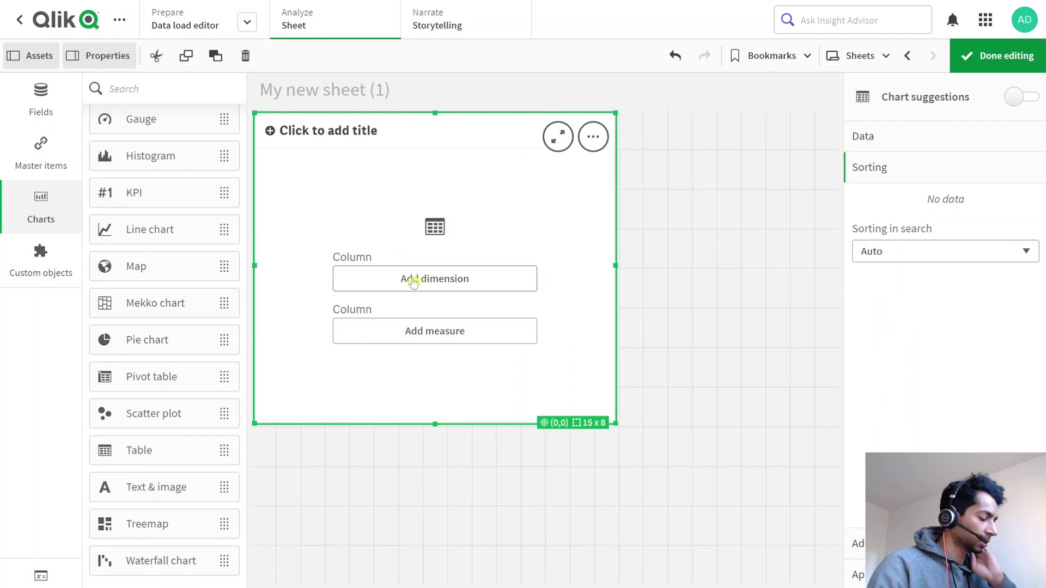
{"action": "left_click", "coordinate": [412, 281]}
{"action": "type", "text": "count"}
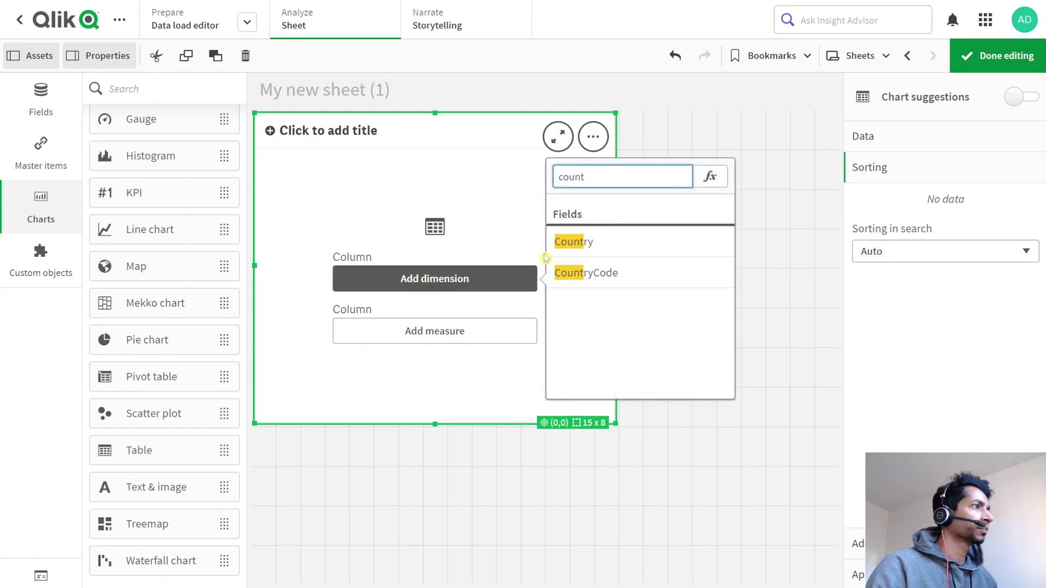
{"action": "left_click", "coordinate": [635, 241]}
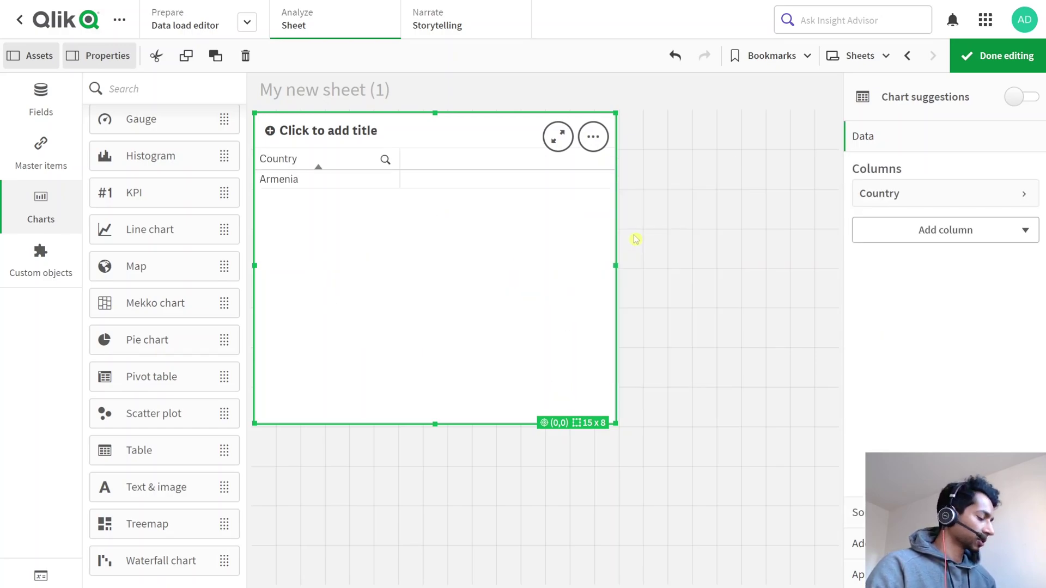
{"action": "left_click", "coordinate": [934, 231]}
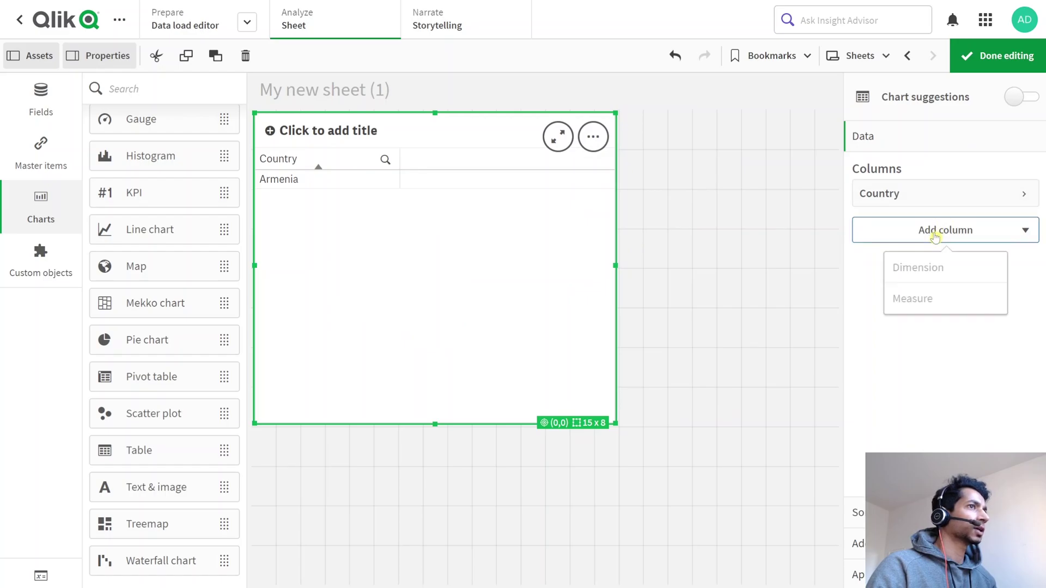
{"action": "left_click", "coordinate": [929, 300]}
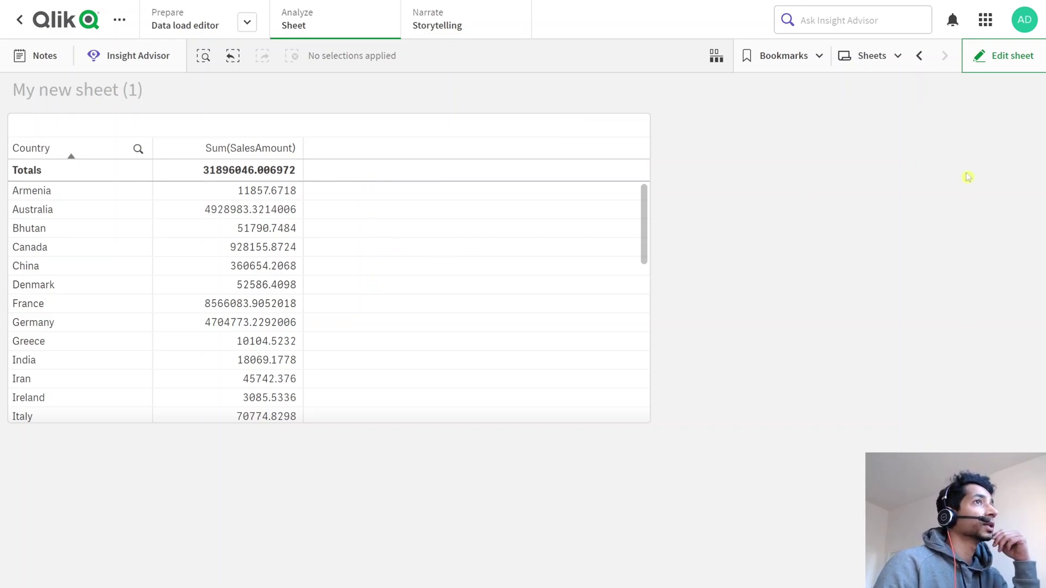
Add a second Sum(SalesAmount) measure column and resize the table to 17 x 12.
{"action": "left_click", "coordinate": [993, 70]}
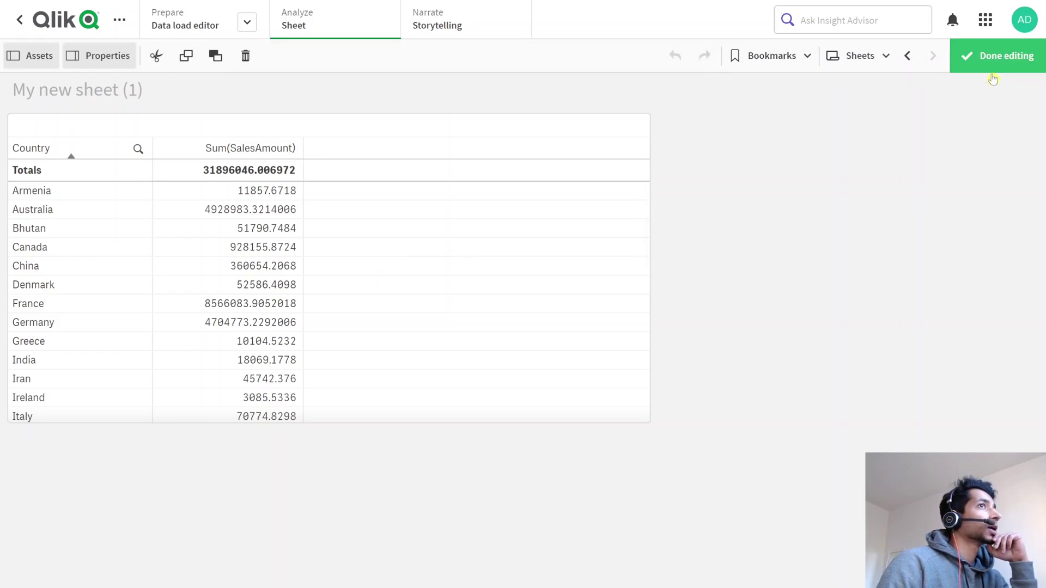
{"action": "left_click", "coordinate": [939, 267]}
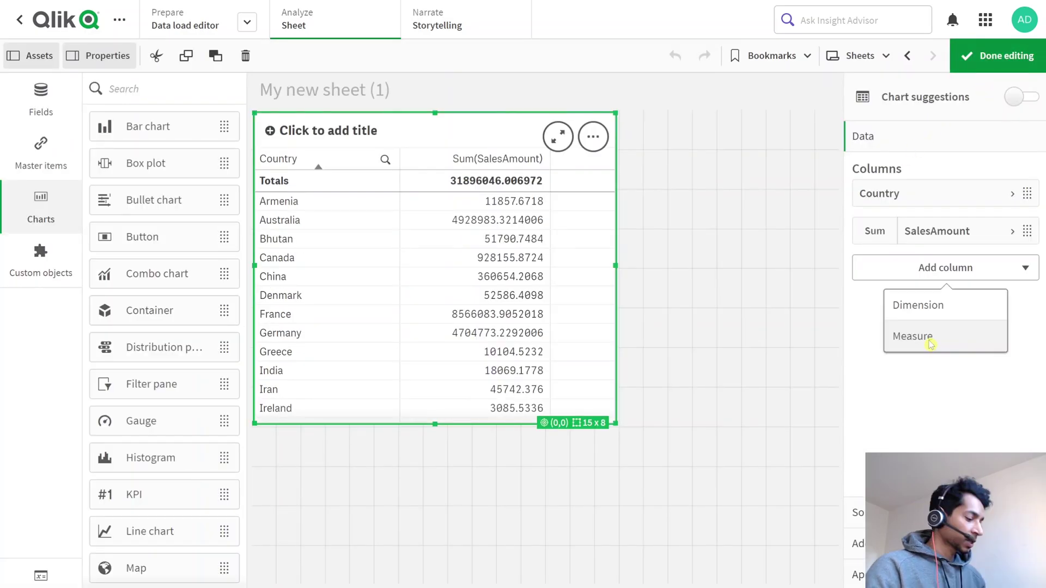
{"action": "left_click", "coordinate": [931, 342]}
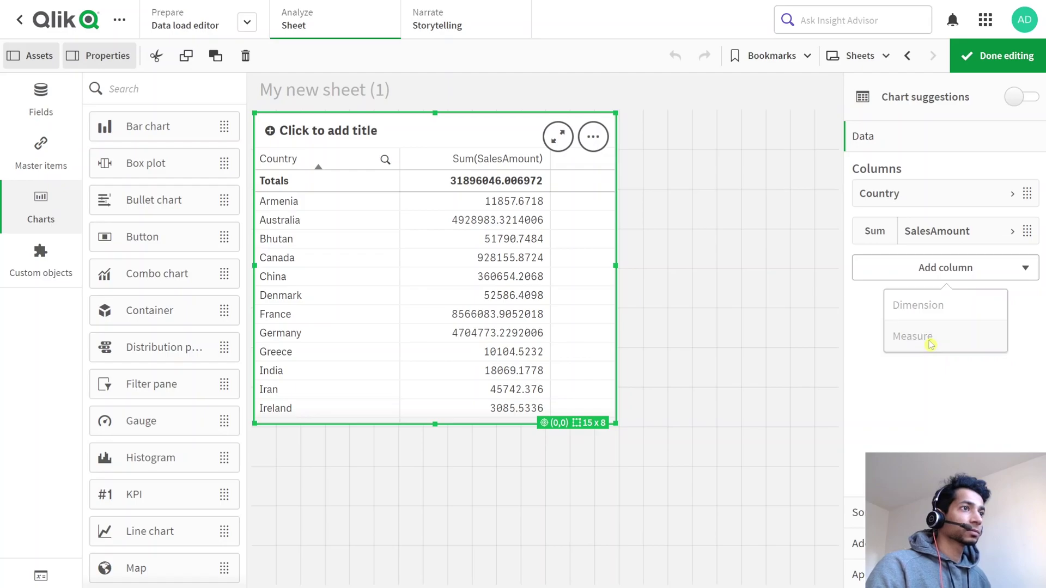
{"action": "type", "text": "sa"}
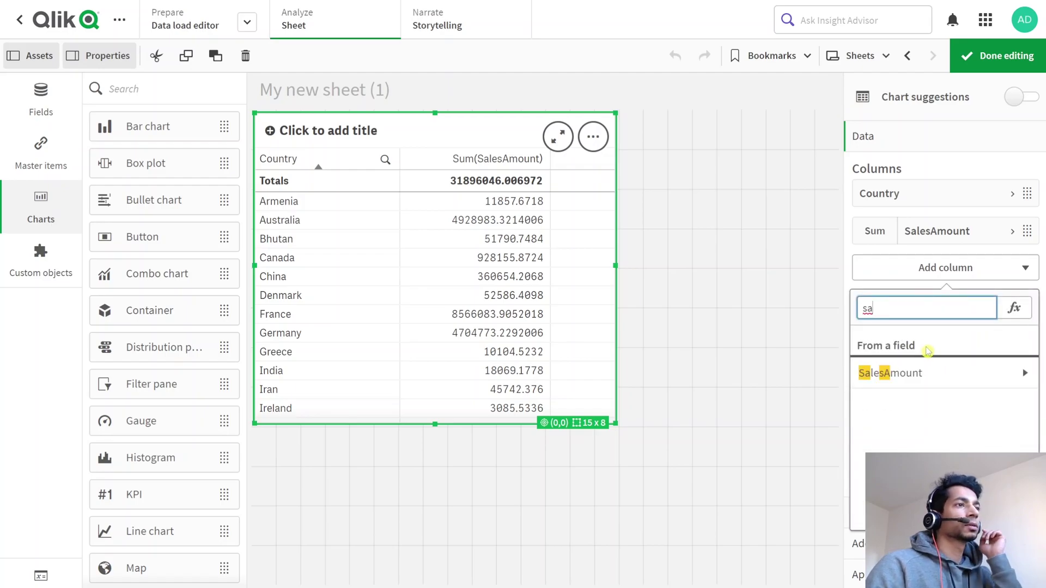
{"action": "left_click", "coordinate": [924, 371]}
{"action": "left_click", "coordinate": [910, 366]}
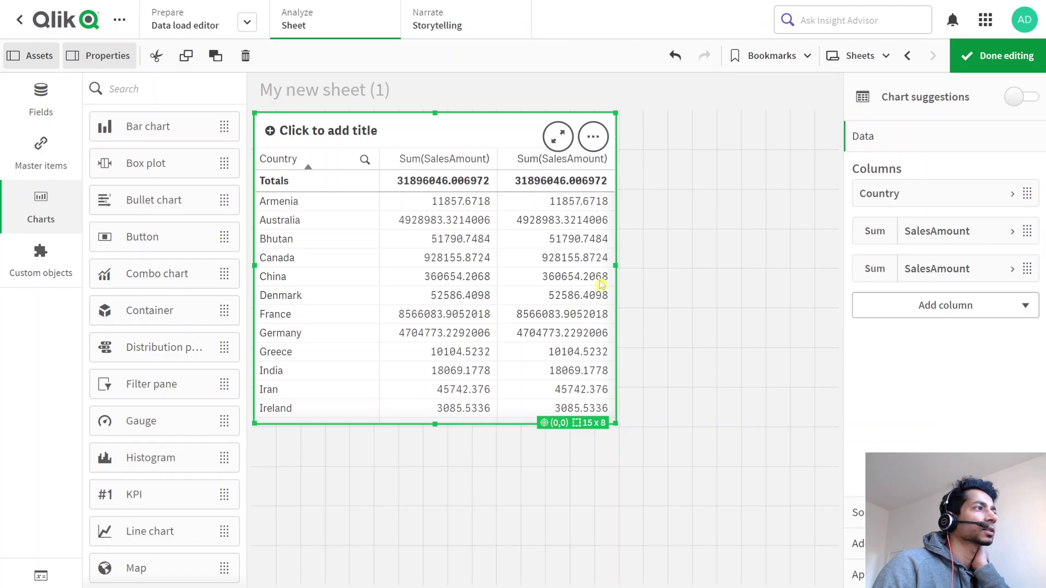
{"action": "left_click_drag", "start_coordinate": [614, 423], "coordinate": [674, 575]}
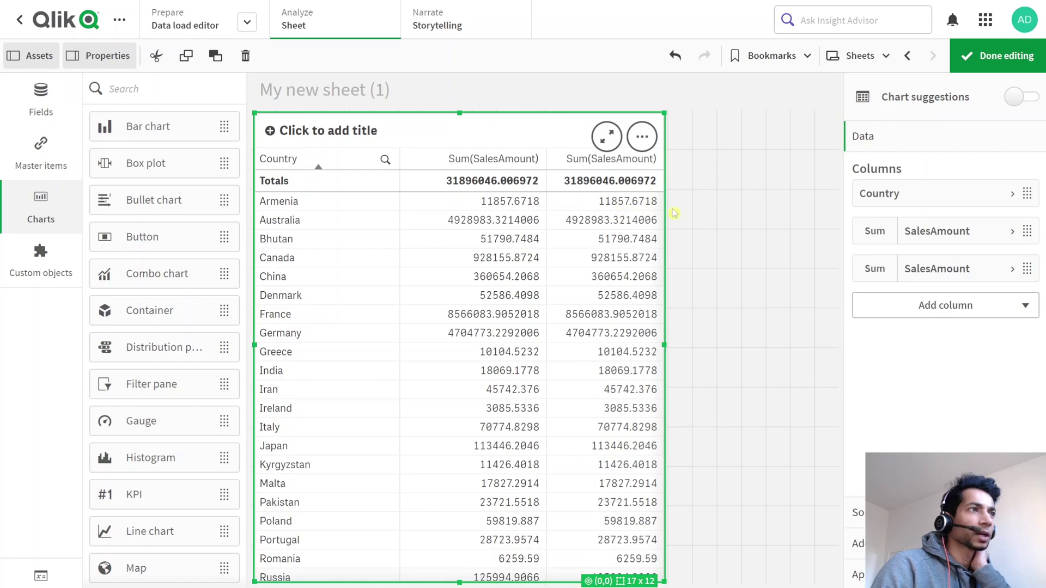
Set the second Sum(SalesAmount) column's Representation to Indicator.
{"action": "left_click", "coordinate": [951, 276]}
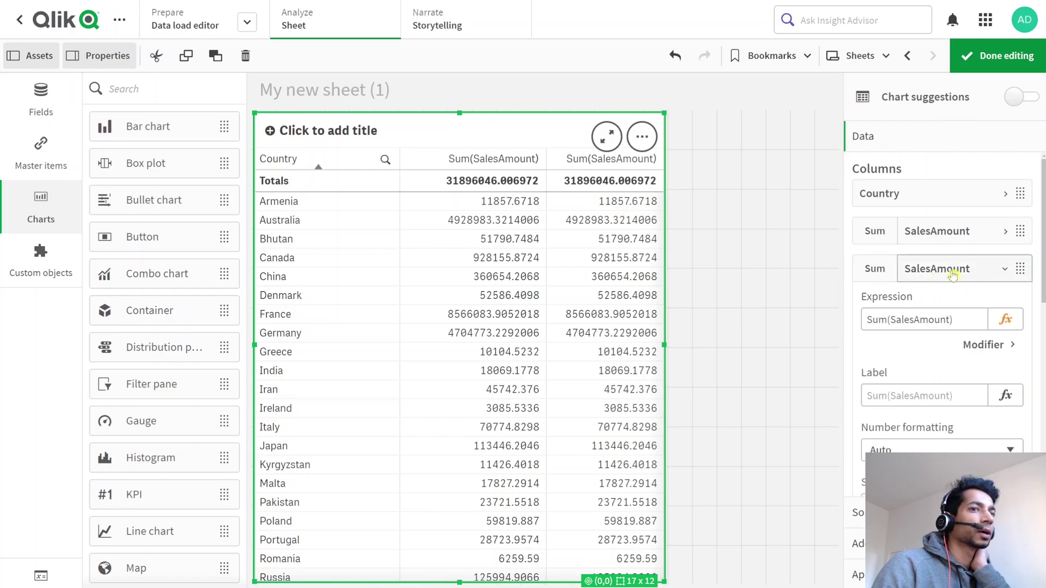
{"action": "scroll", "coordinate": [951, 288], "scroll_direction": "down", "scroll_amount": 6}
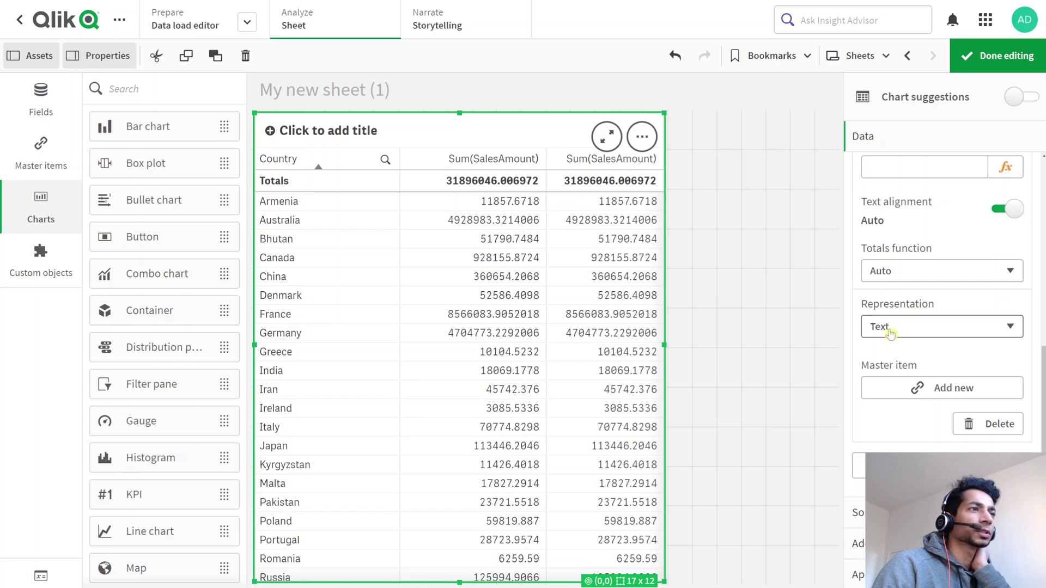
{"action": "left_click", "coordinate": [887, 332]}
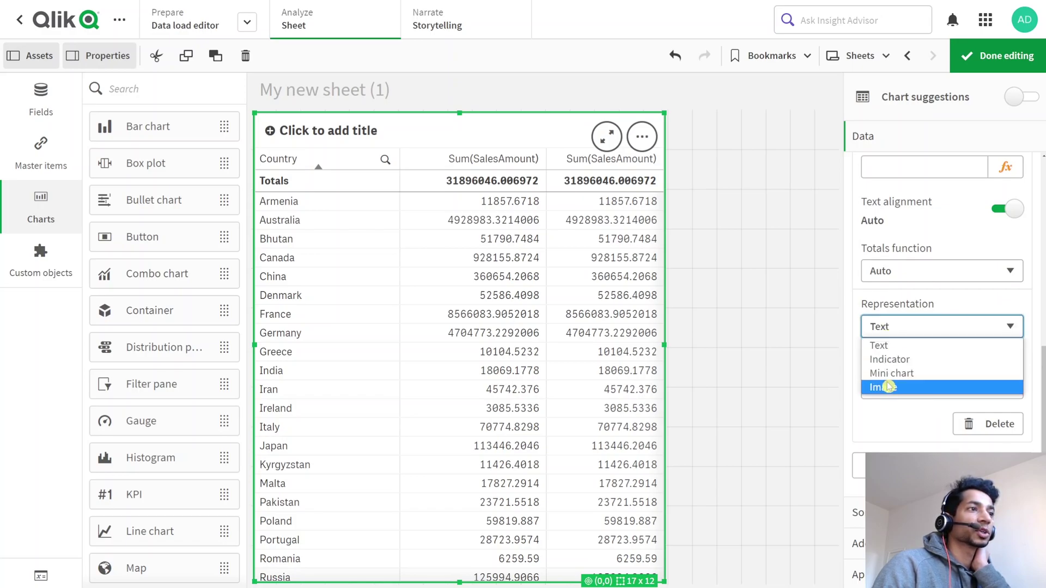
{"action": "left_click", "coordinate": [885, 360]}
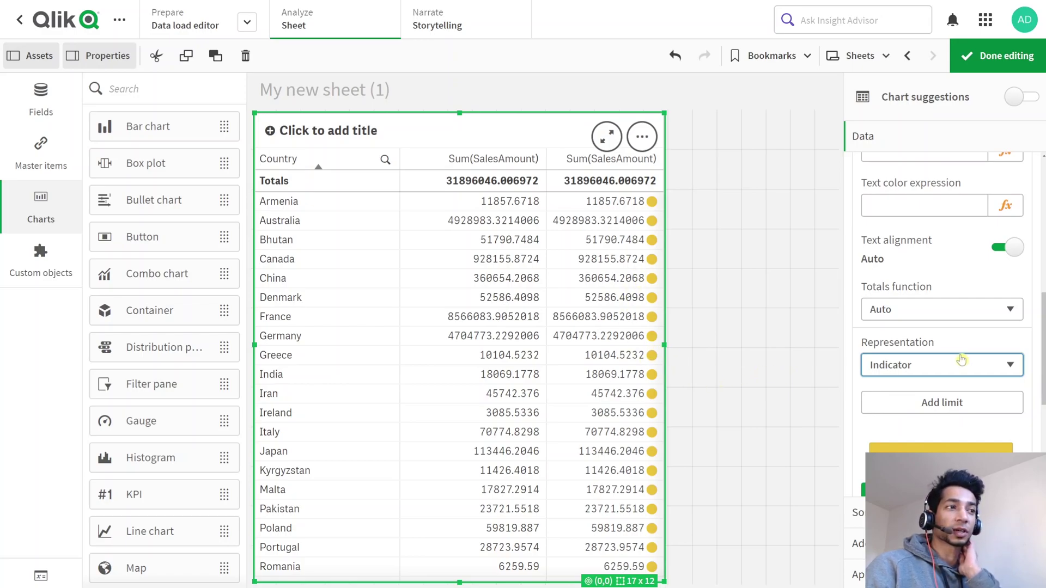
Add an indicator limit at 5124036.48310125, colour values above it green, and apply colour to values.
{"action": "scroll", "coordinate": [957, 362], "scroll_direction": "down", "scroll_amount": 2}
{"action": "left_click", "coordinate": [948, 326]}
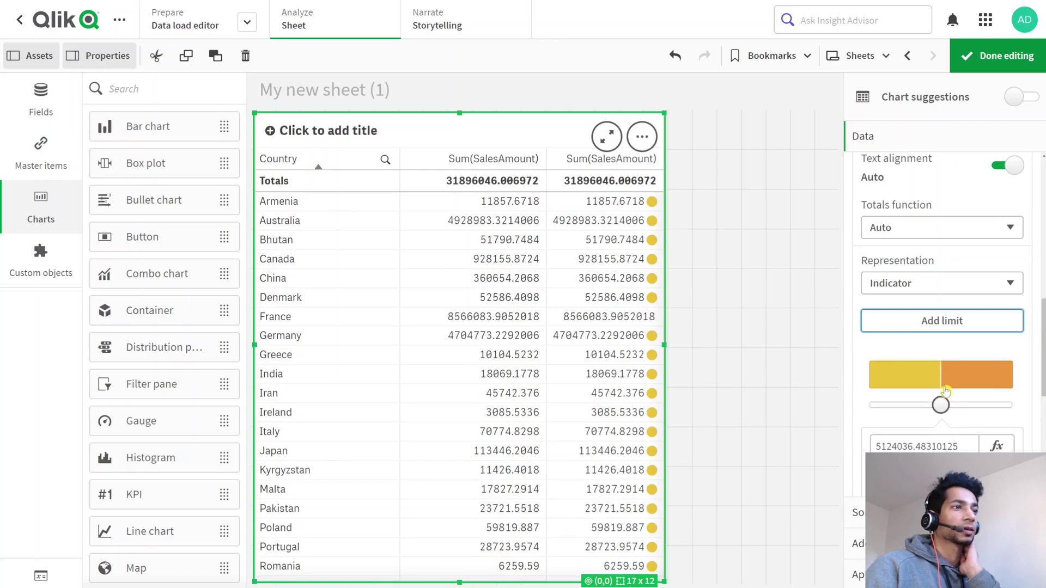
{"action": "left_click", "coordinate": [965, 381]}
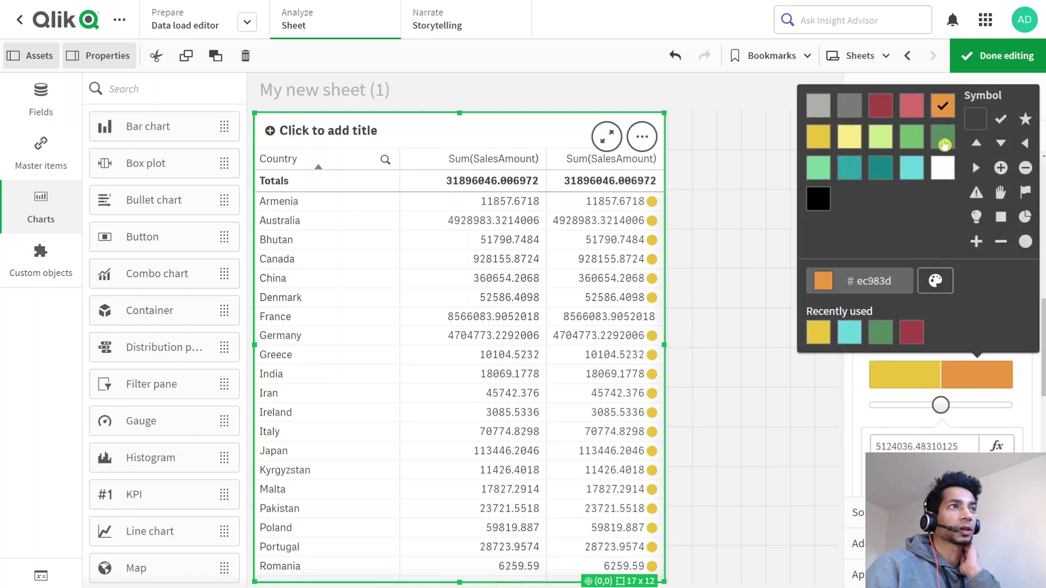
{"action": "left_click", "coordinate": [942, 137]}
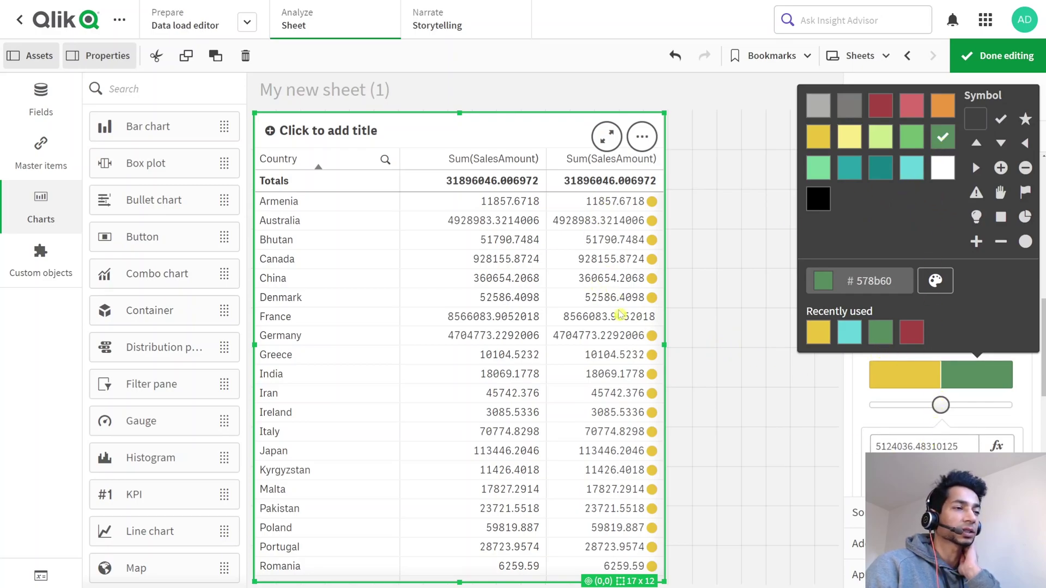
{"action": "left_click", "coordinate": [872, 424]}
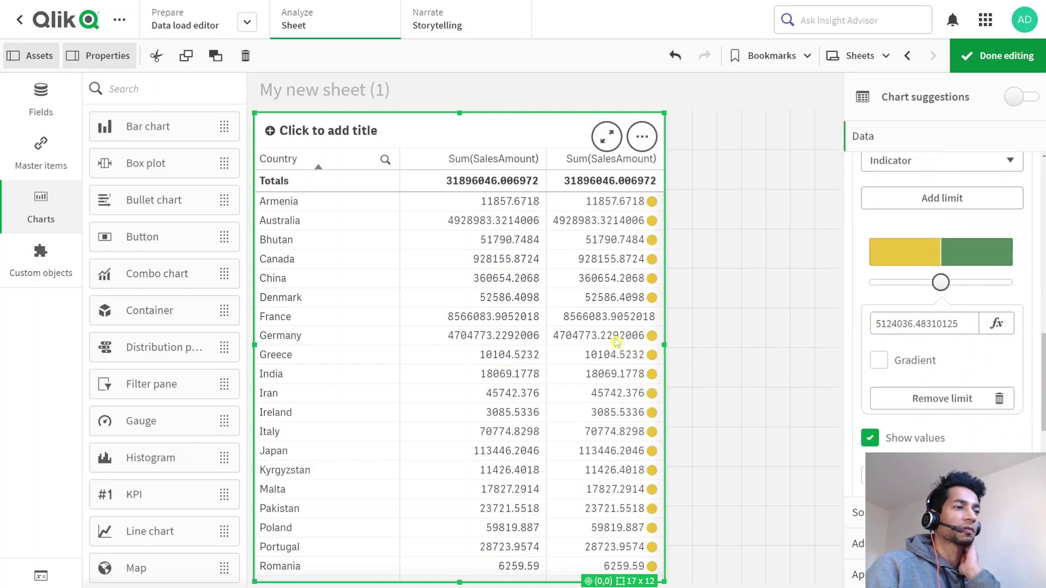
{"action": "scroll", "coordinate": [896, 371], "scroll_direction": "down", "scroll_amount": 2}
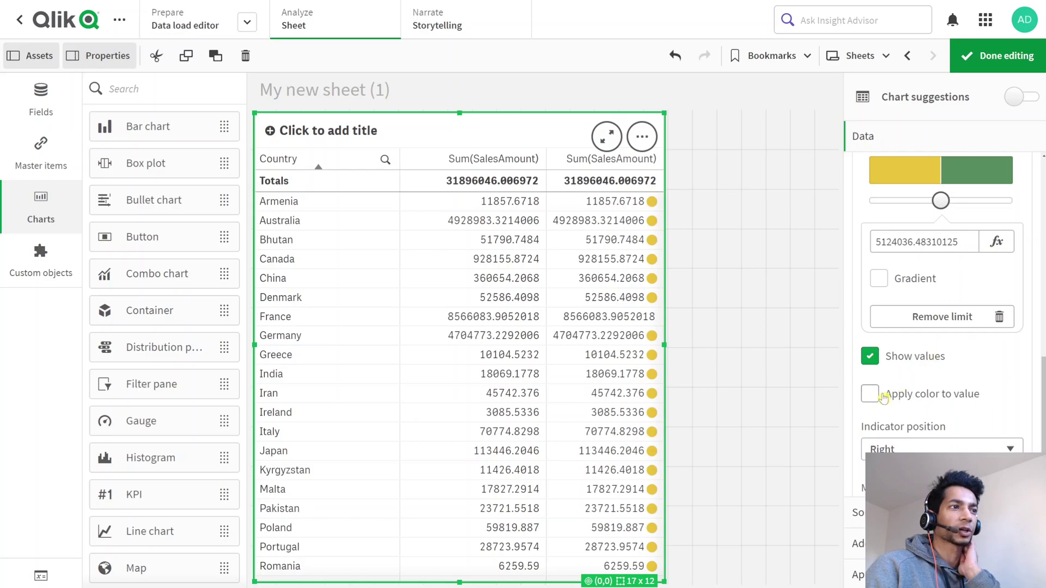
{"action": "left_click", "coordinate": [882, 397]}
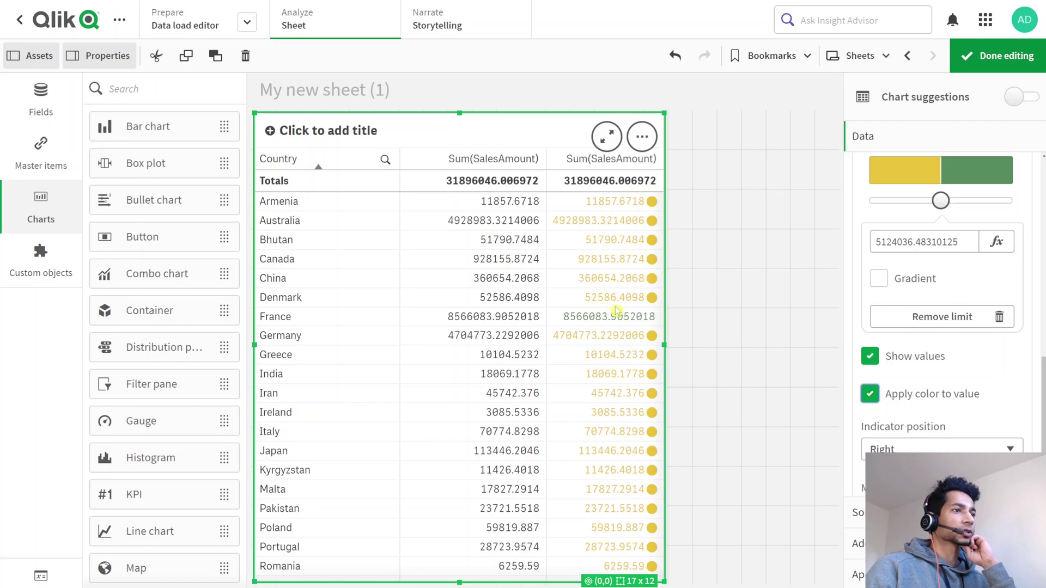
{"action": "scroll", "coordinate": [955, 354], "scroll_direction": "up", "scroll_amount": 3}
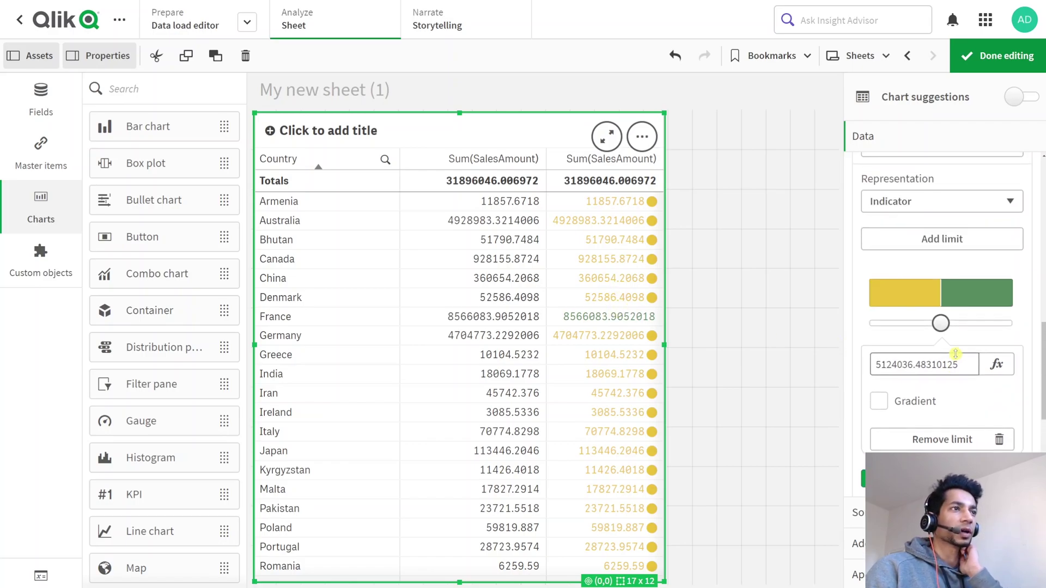
Switch the second measure's Representation from Indicator to Mini chart.
{"action": "scroll", "coordinate": [954, 354], "scroll_direction": "up", "scroll_amount": 2}
{"action": "left_click", "coordinate": [937, 284]}
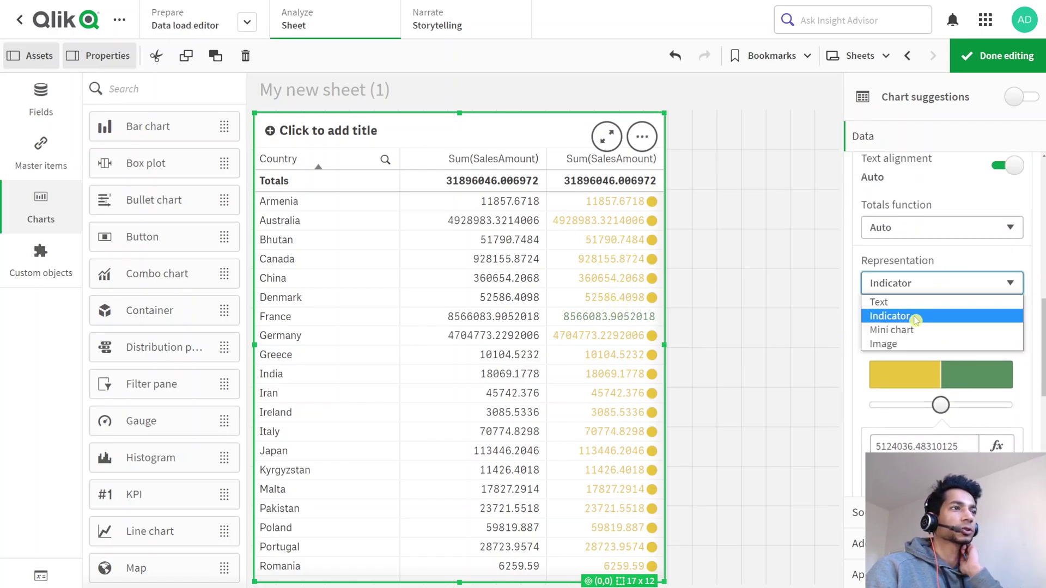
{"action": "left_click", "coordinate": [904, 330]}
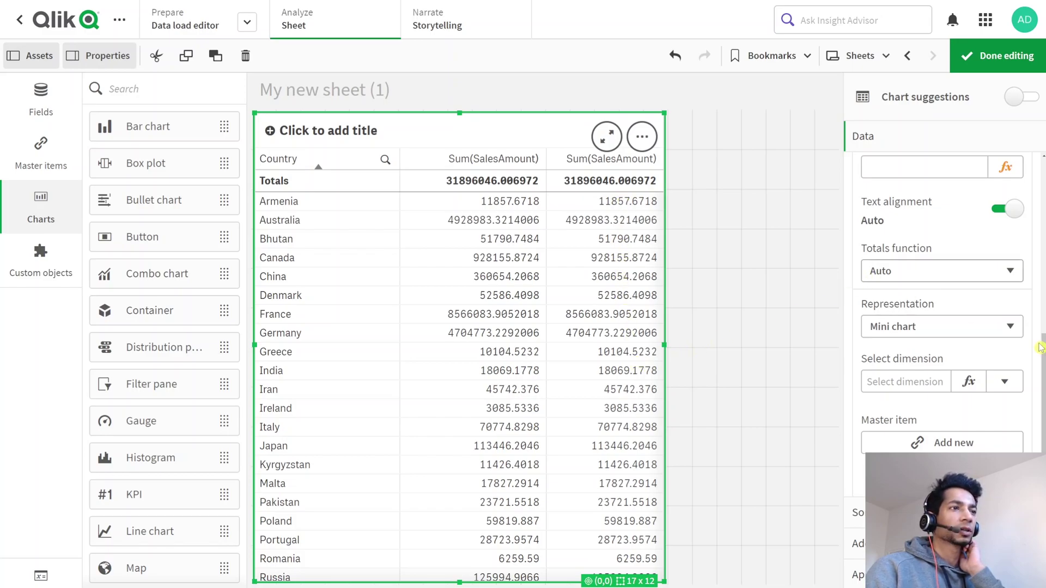
Set the mini chart's dimension to MonthYear.
{"action": "left_click", "coordinate": [1003, 385]}
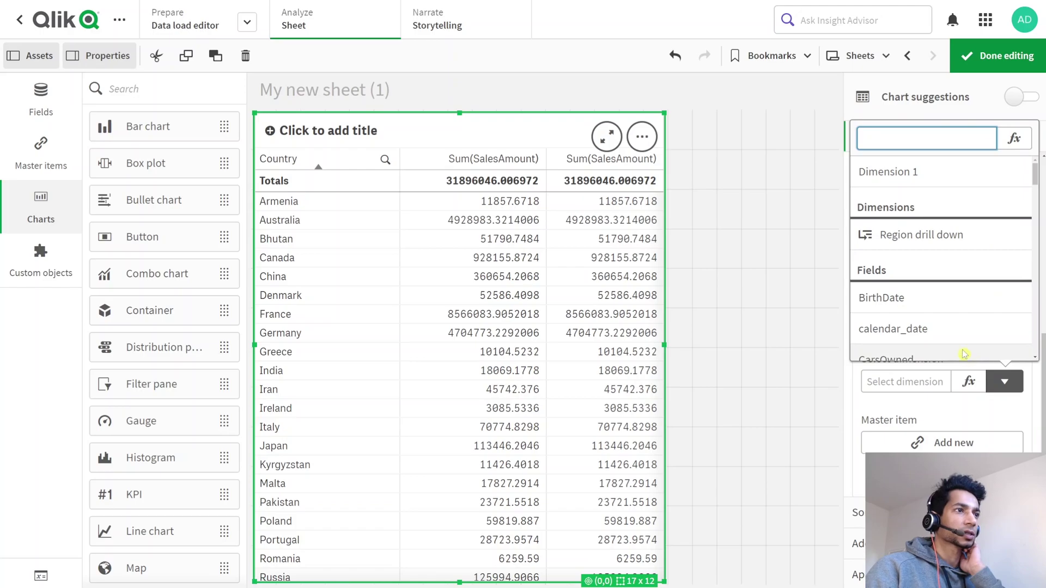
{"action": "type", "text": "year"}
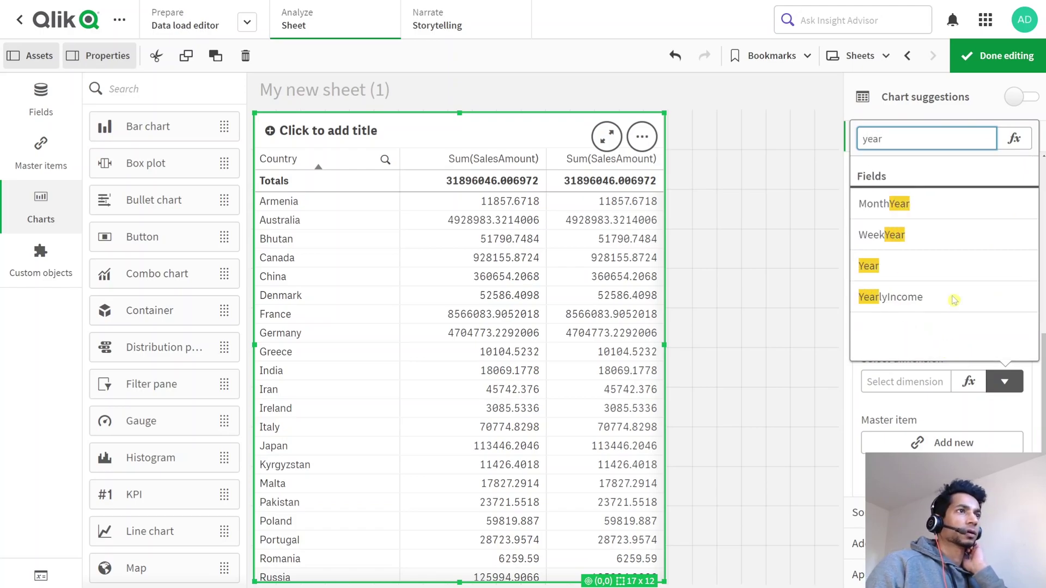
{"action": "left_click", "coordinate": [923, 206]}
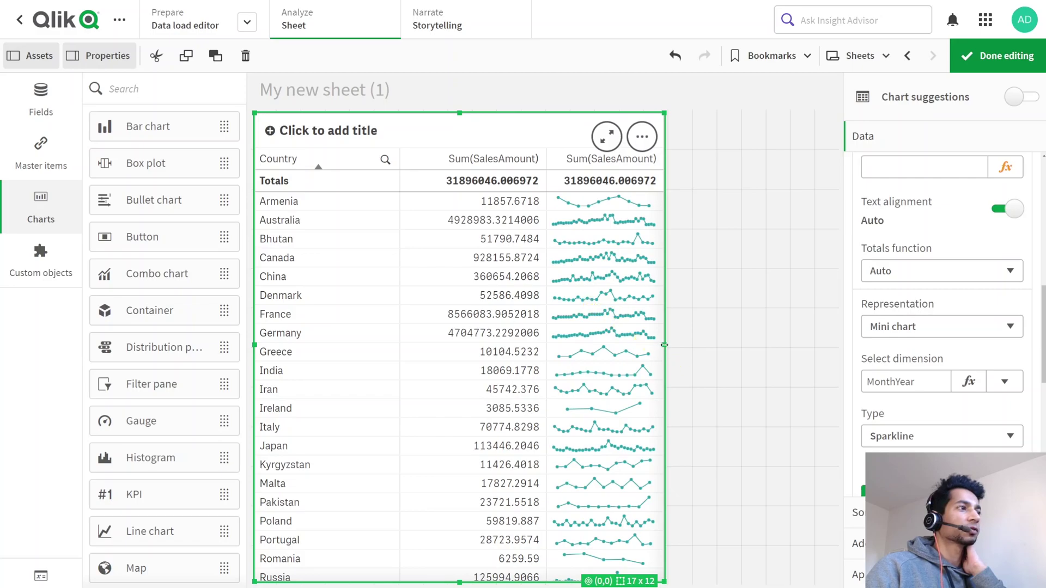
Widen the table by one grid cell and set the mini chart type to Bars.
{"action": "left_click_drag", "start_coordinate": [664, 344], "coordinate": [687, 347]}
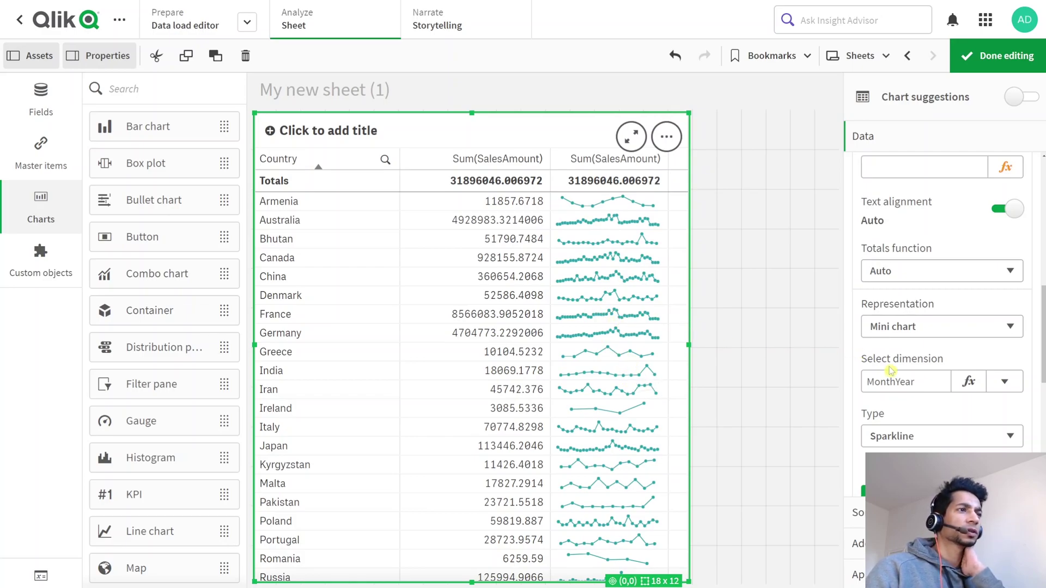
{"action": "scroll", "coordinate": [893, 433], "scroll_direction": "down", "scroll_amount": 3}
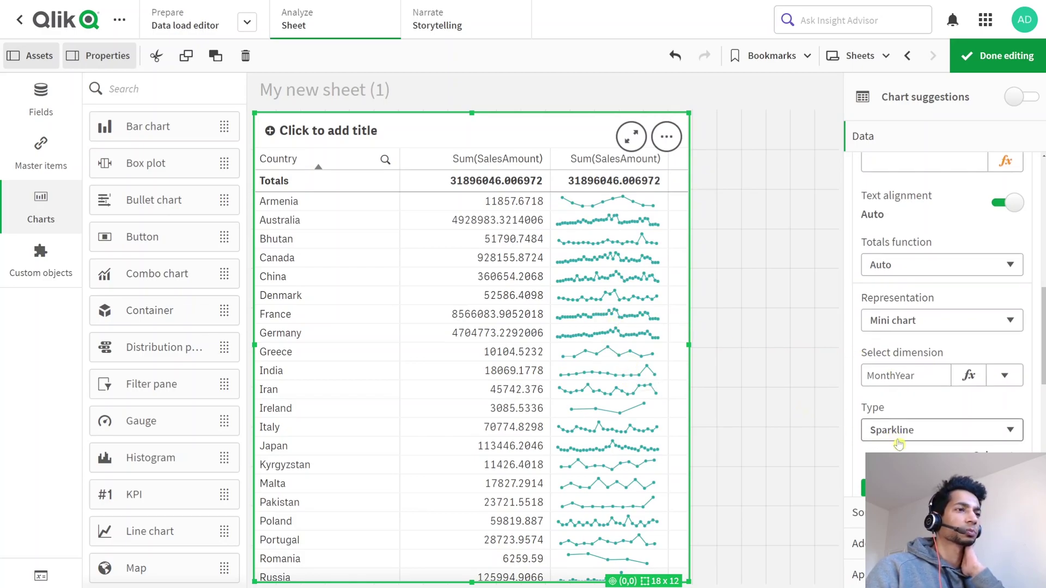
{"action": "left_click", "coordinate": [946, 320]}
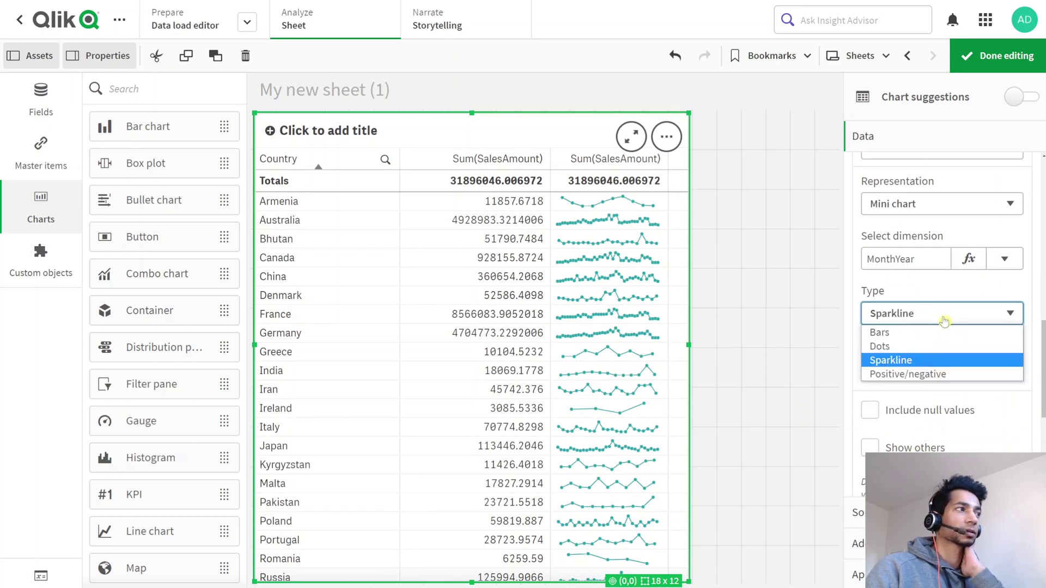
{"action": "left_click", "coordinate": [893, 347]}
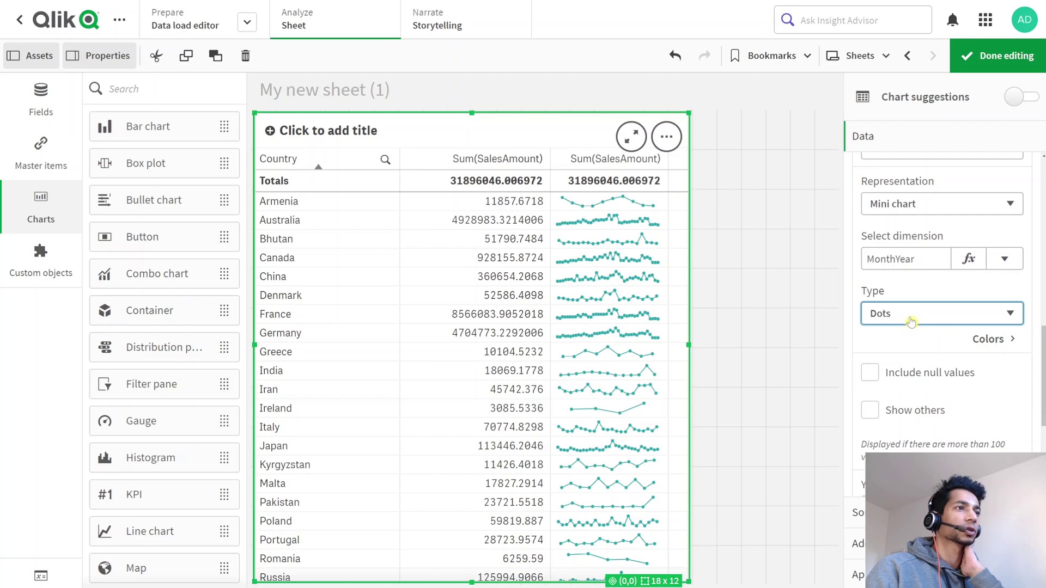
{"action": "left_click", "coordinate": [902, 319]}
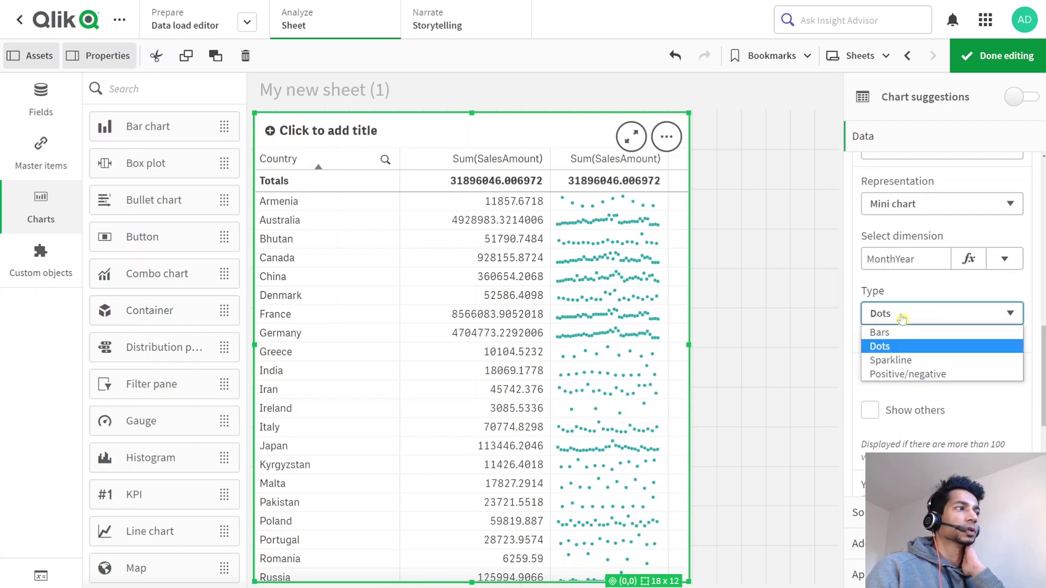
{"action": "left_click", "coordinate": [893, 333]}
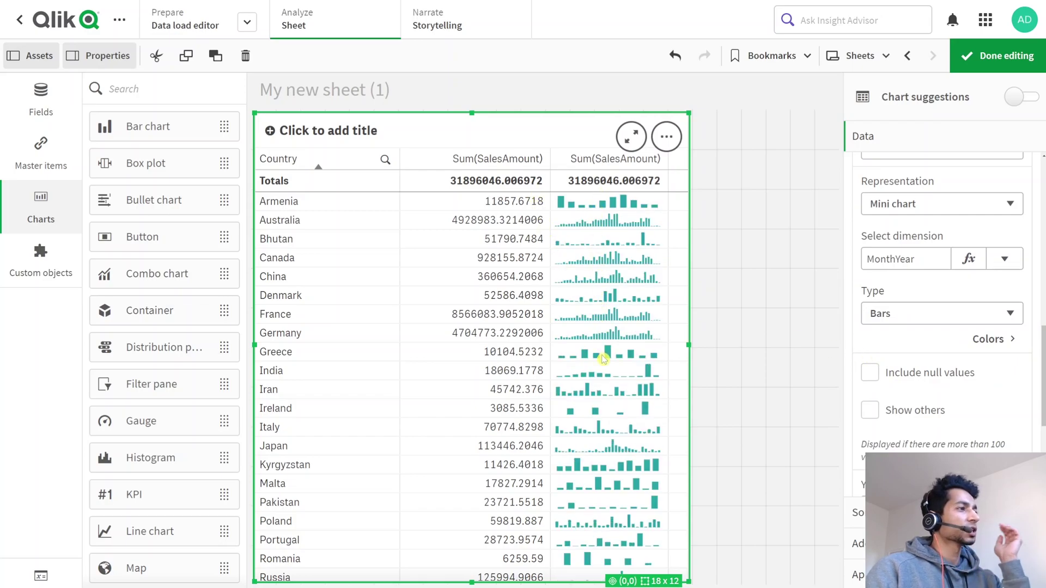
{"action": "mouse_move", "coordinate": [630, 362]}
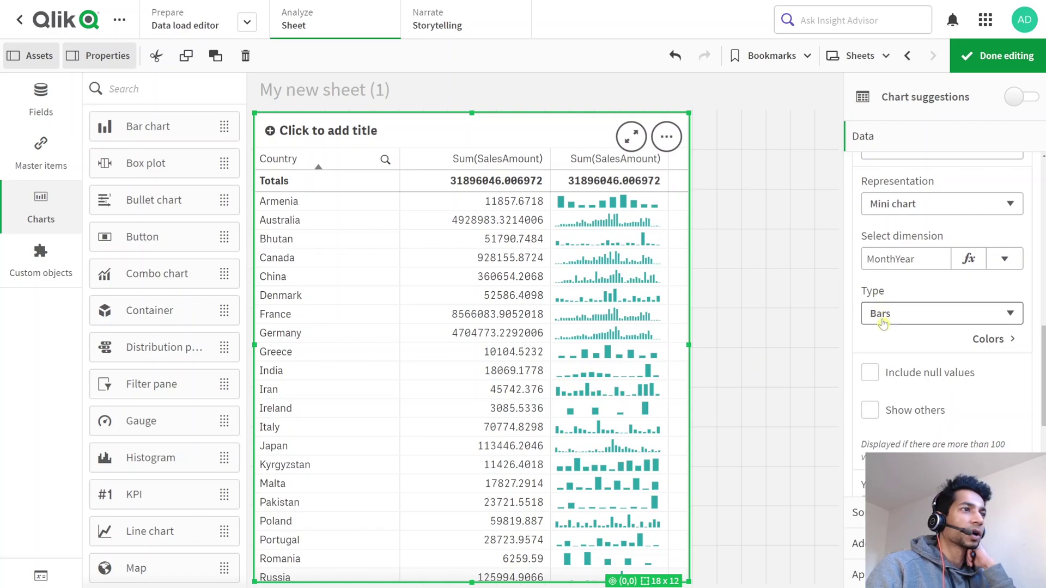
Set the mini chart bar colour to dark teal.
{"action": "scroll", "coordinate": [920, 329], "scroll_direction": "down", "scroll_amount": 1}
{"action": "scroll", "coordinate": [922, 331], "scroll_direction": "down", "scroll_amount": 3}
{"action": "left_click", "coordinate": [990, 259]}
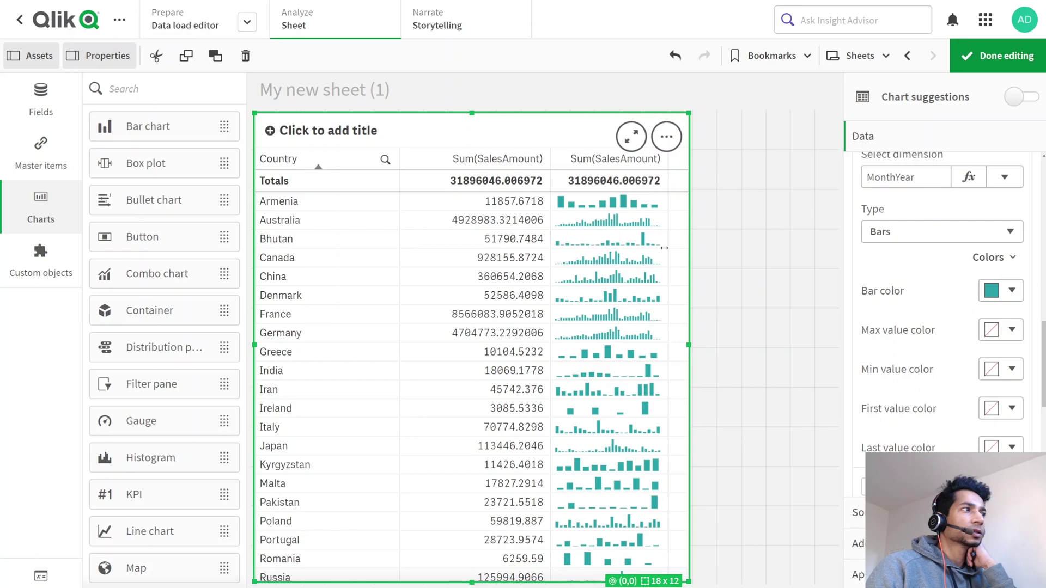
{"action": "left_click", "coordinate": [1010, 290]}
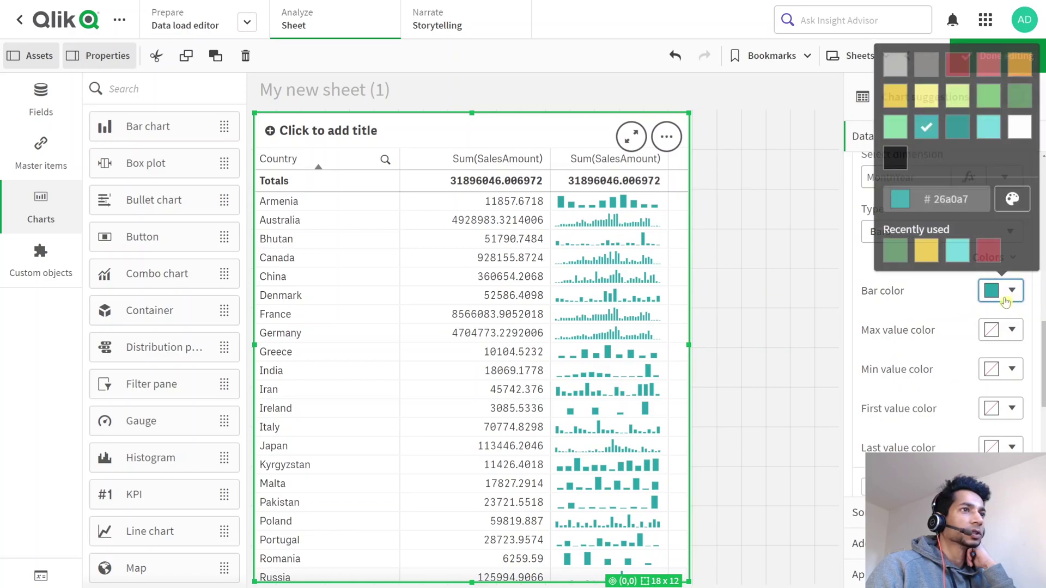
{"action": "left_click", "coordinate": [957, 130]}
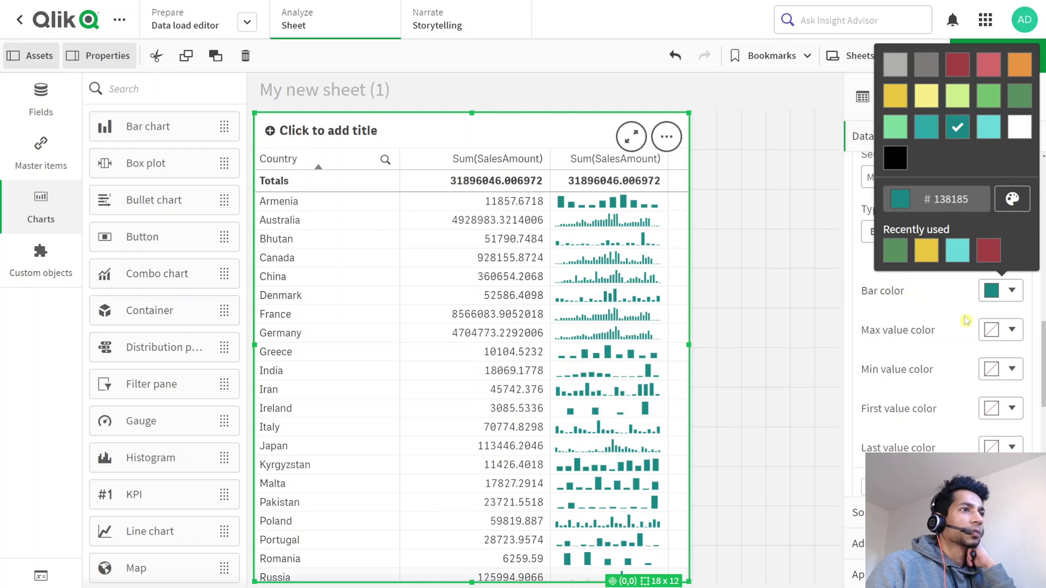
{"action": "left_click", "coordinate": [983, 336]}
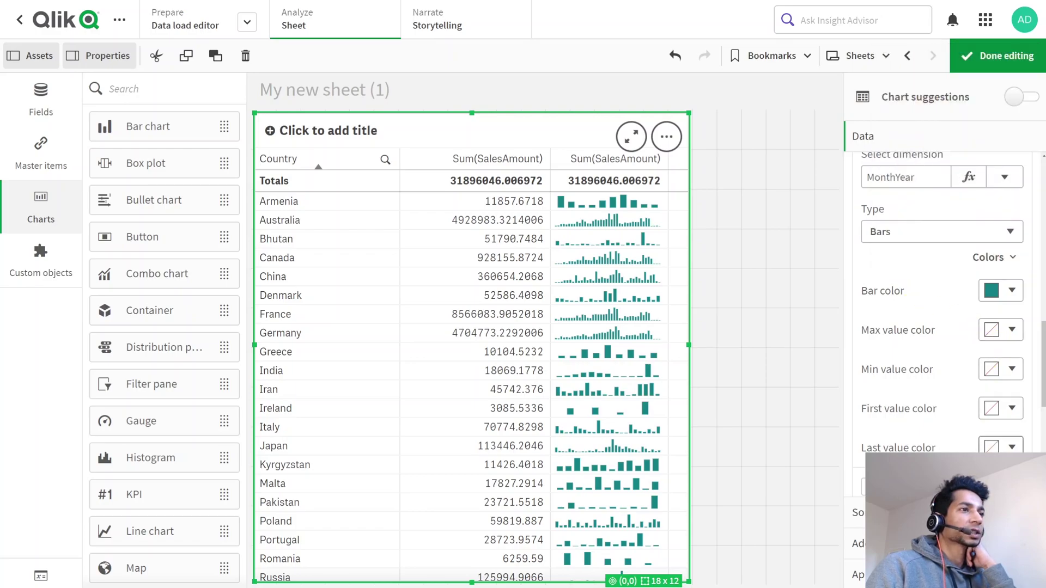
Colour the maximum bar green (578b60) and the minimum bar light green (70ba6e).
{"action": "left_click", "coordinate": [1011, 330]}
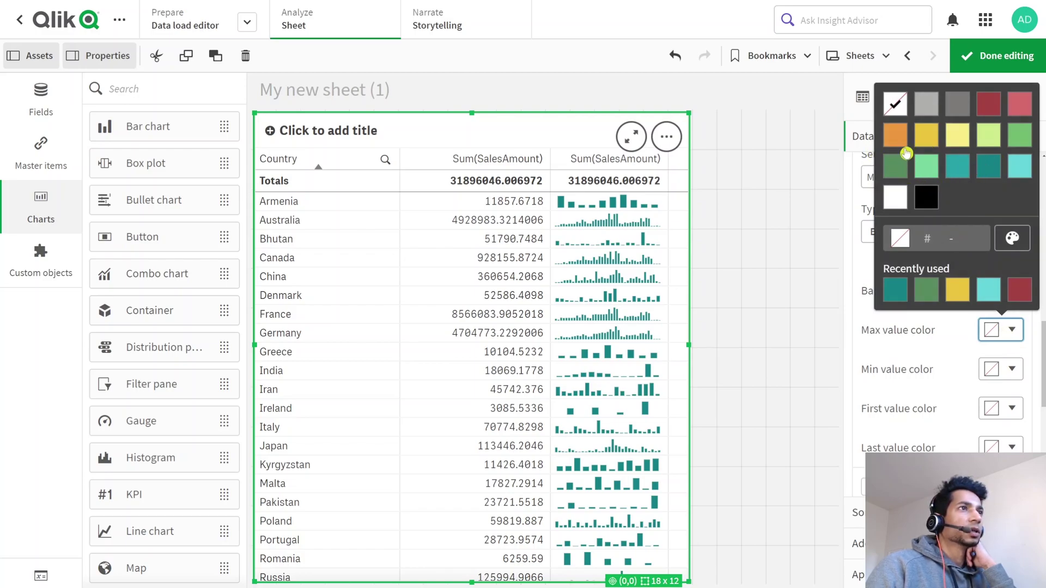
{"action": "left_click", "coordinate": [895, 166]}
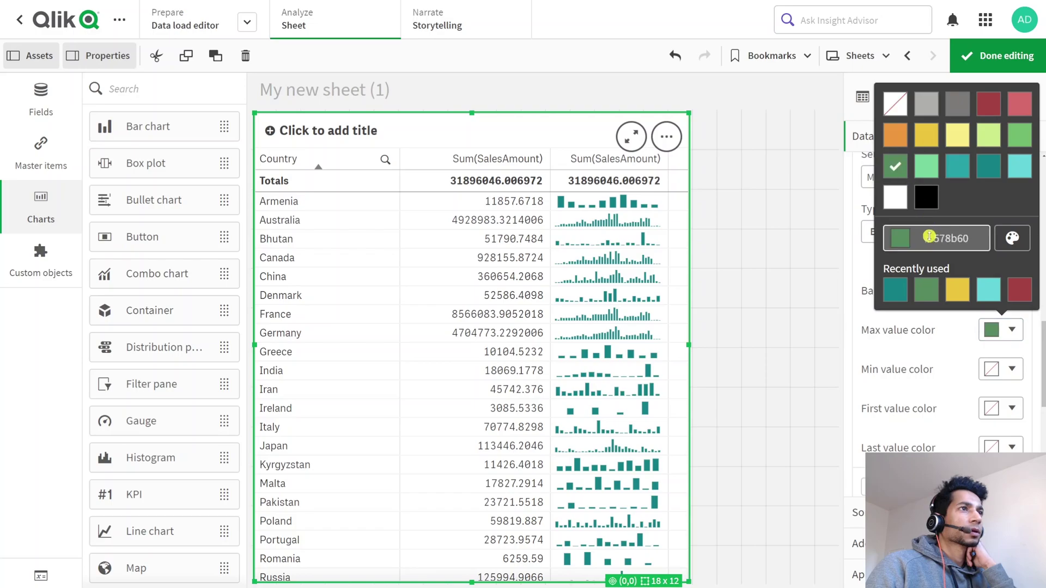
{"action": "left_click", "coordinate": [1013, 370]}
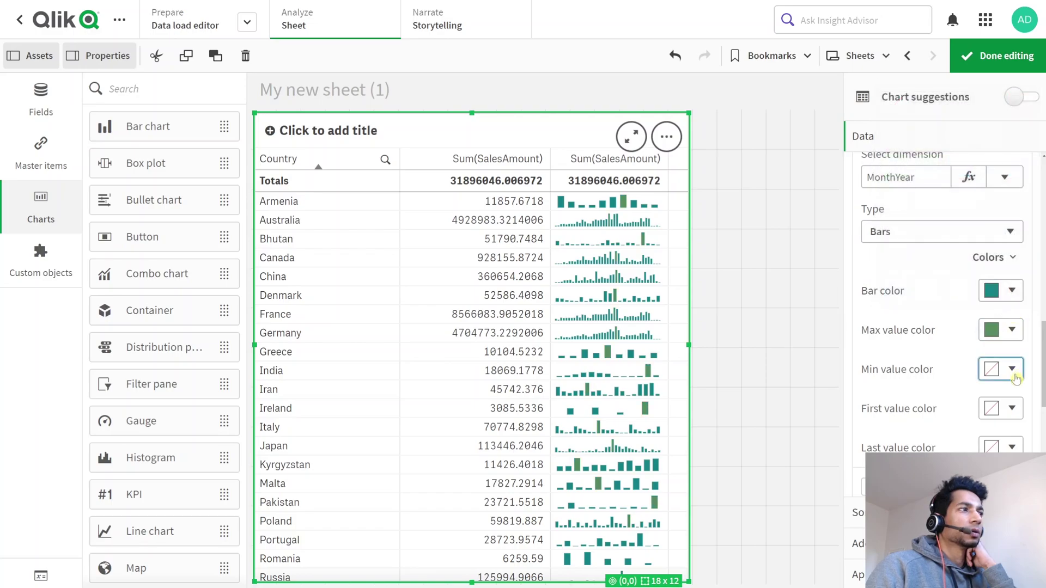
{"action": "left_click", "coordinate": [1014, 372]}
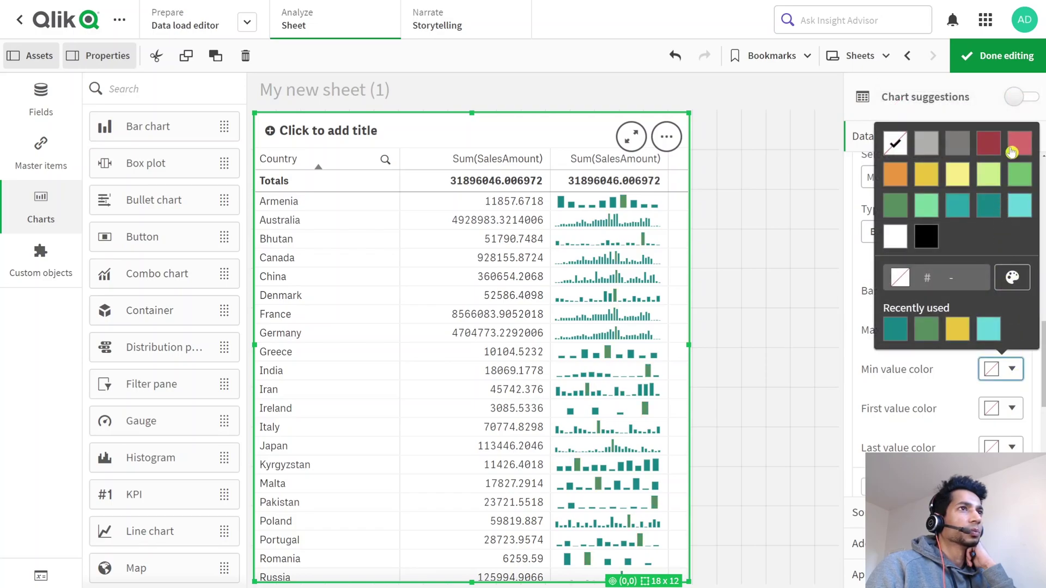
{"action": "left_click", "coordinate": [1019, 173]}
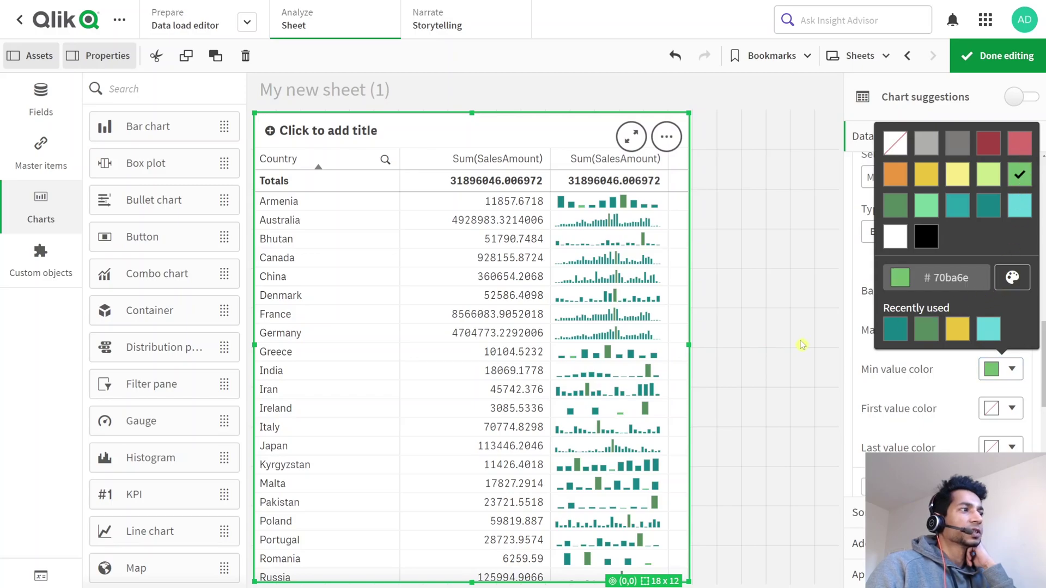
Deselect the table and exit editing to view the finished sheet.
{"action": "left_click", "coordinate": [802, 345]}
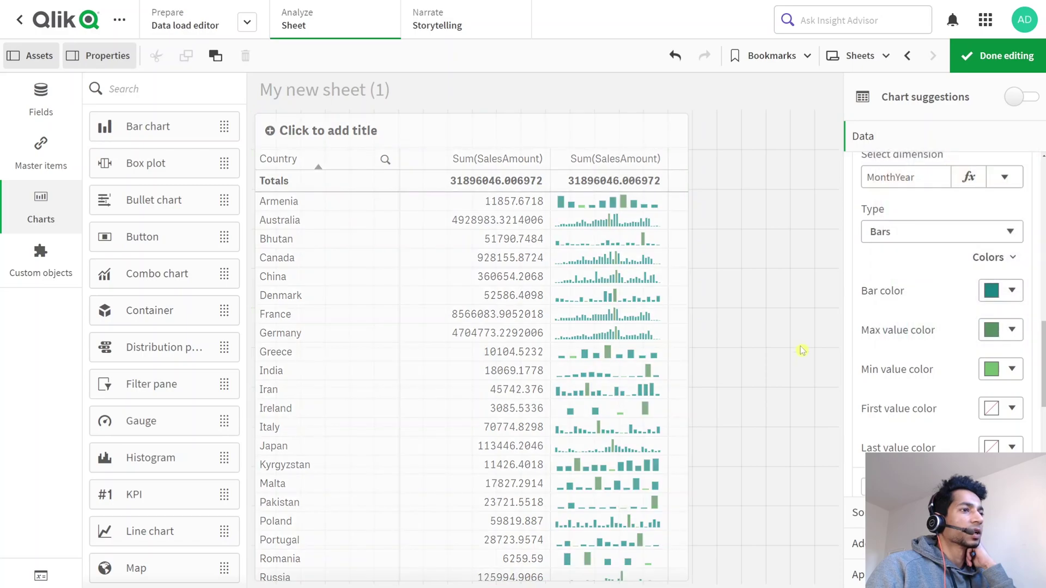
{"action": "left_click", "coordinate": [801, 345]}
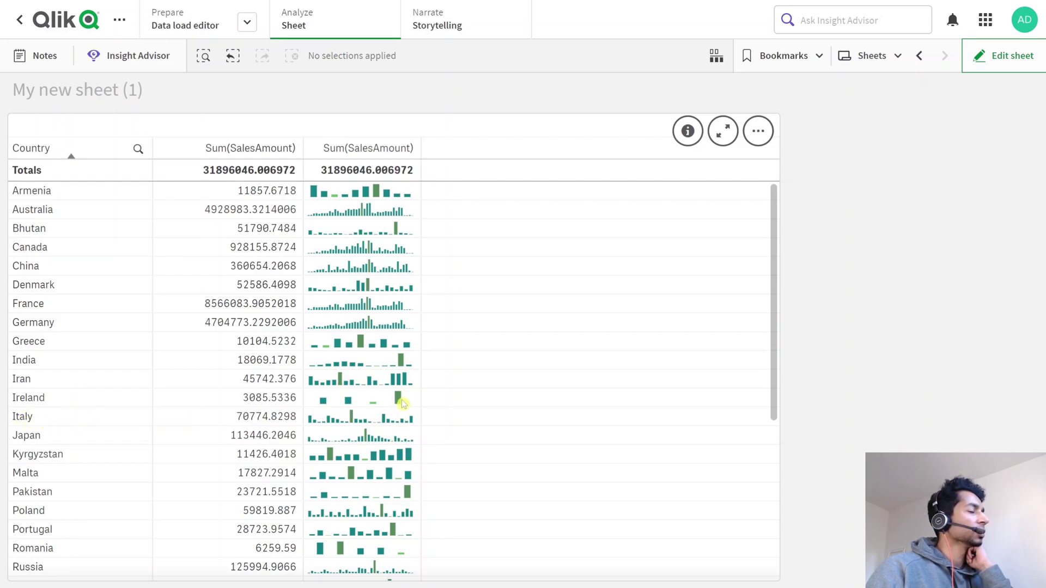
{"action": "mouse_move", "coordinate": [399, 401]}
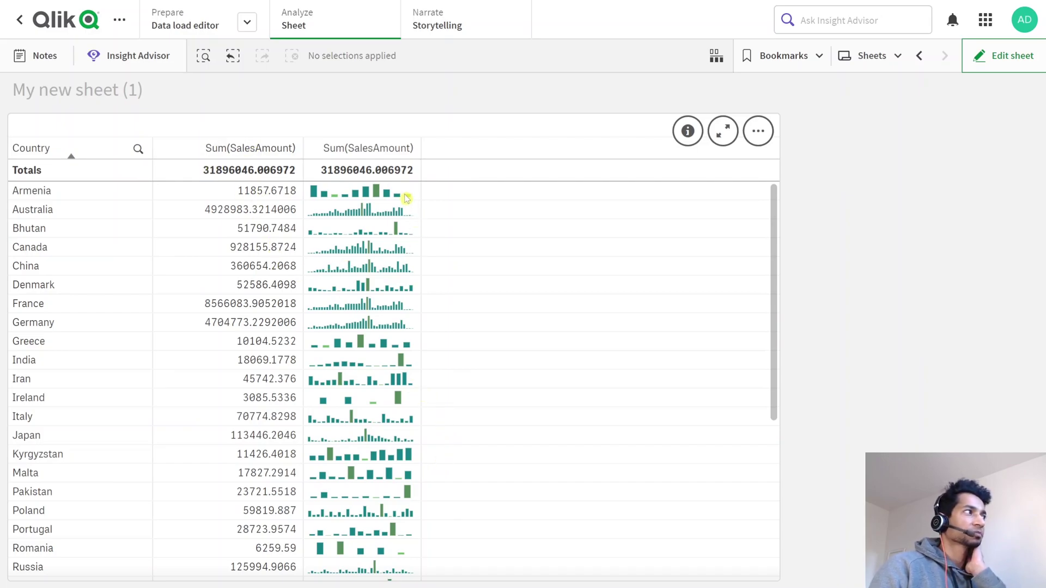
{"action": "mouse_move", "coordinate": [406, 198]}
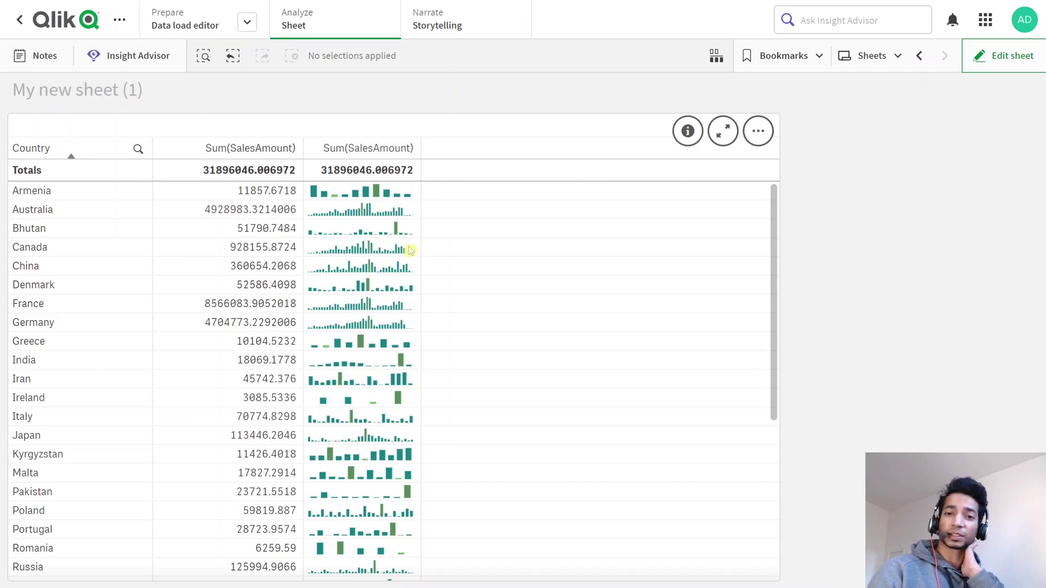
{"action": "mouse_move", "coordinate": [411, 250]}
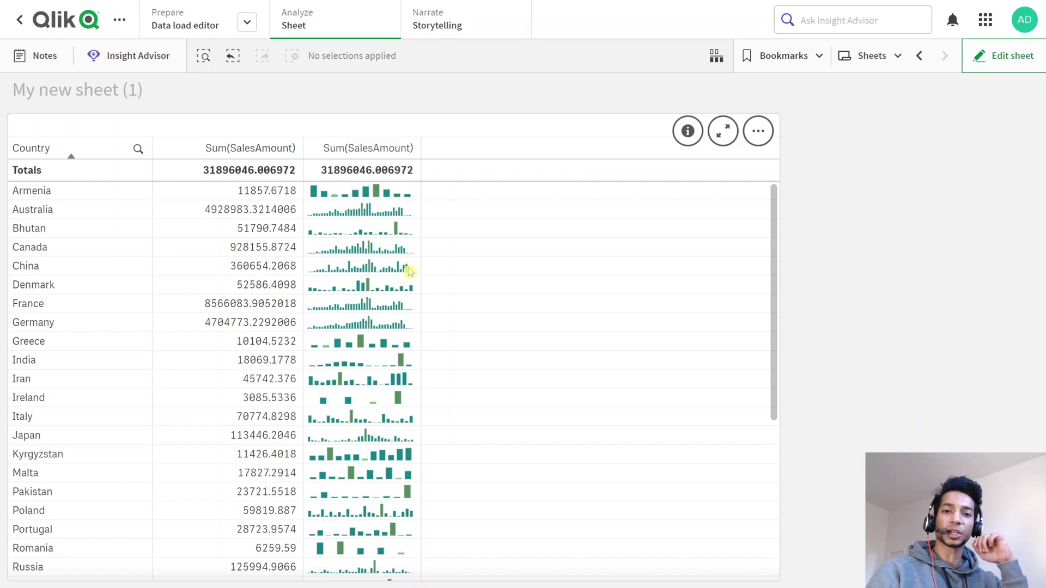
{"action": "mouse_move", "coordinate": [410, 271]}
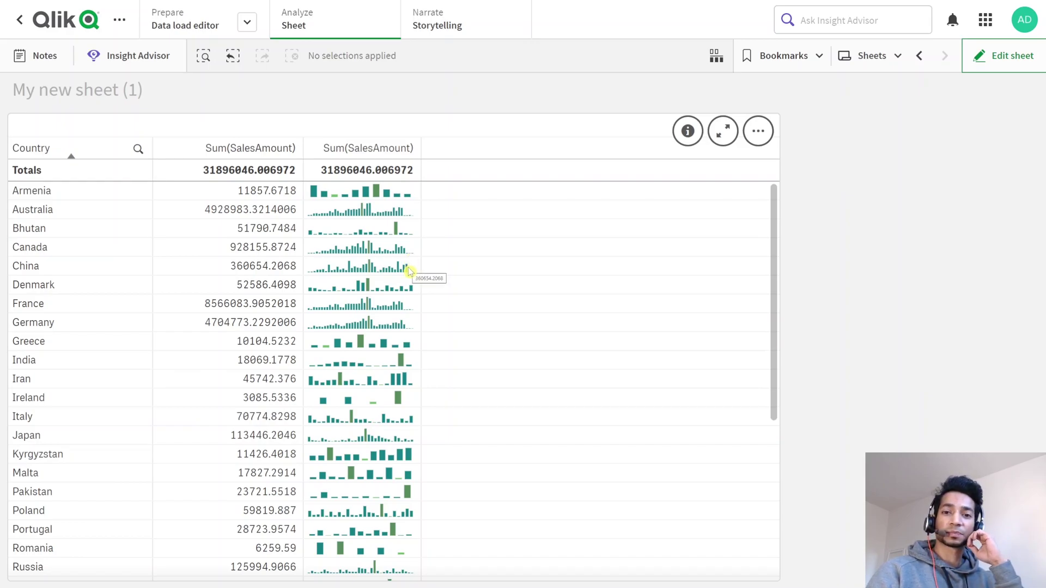